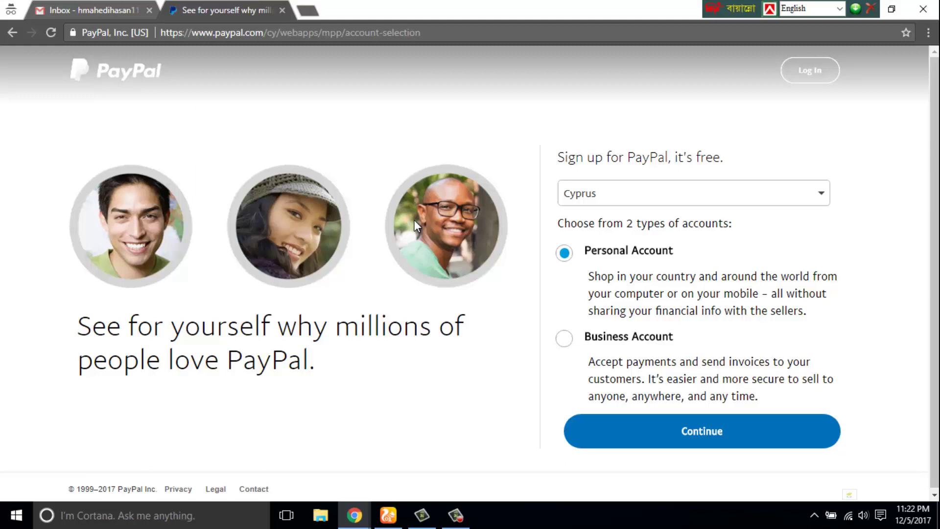
- Choose a Business account with Cyprus as the country, then enter and submit the sign-up email address
left_click(564, 343)
left_click(711, 440)
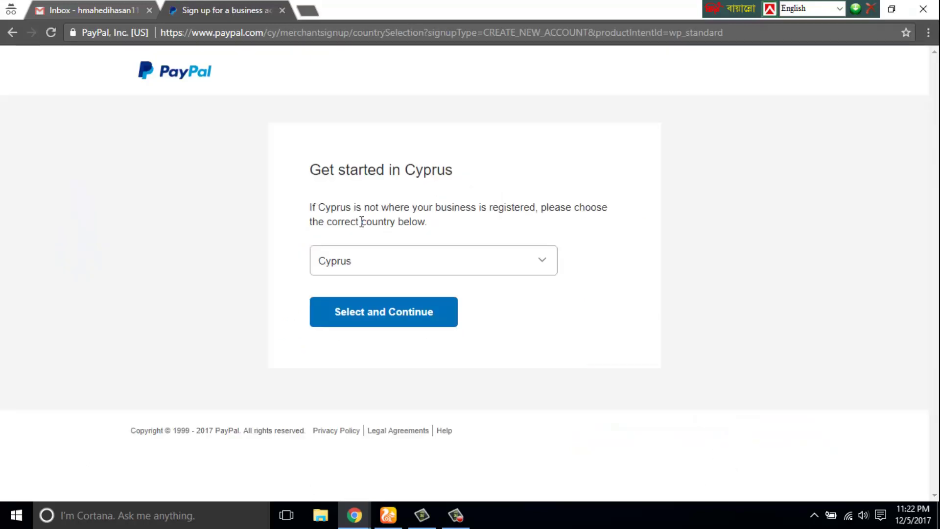
left_click(452, 317)
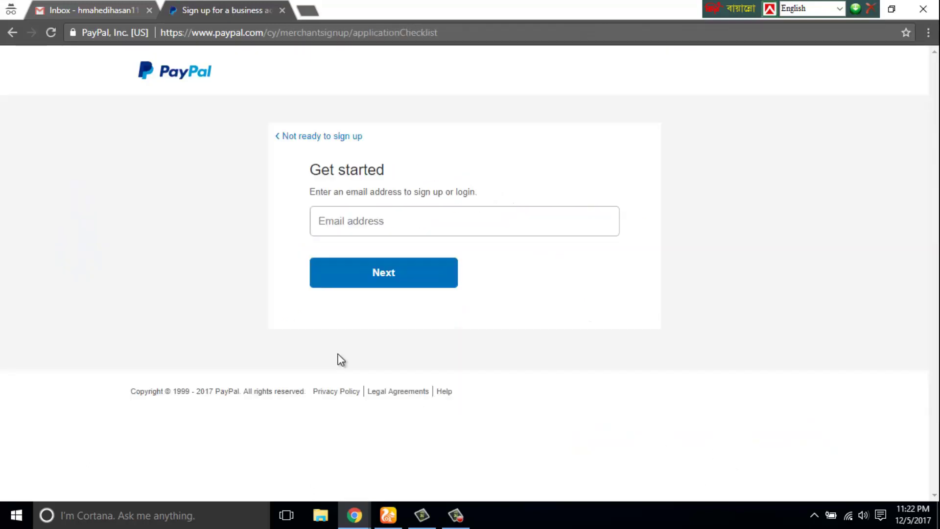
left_click(415, 230)
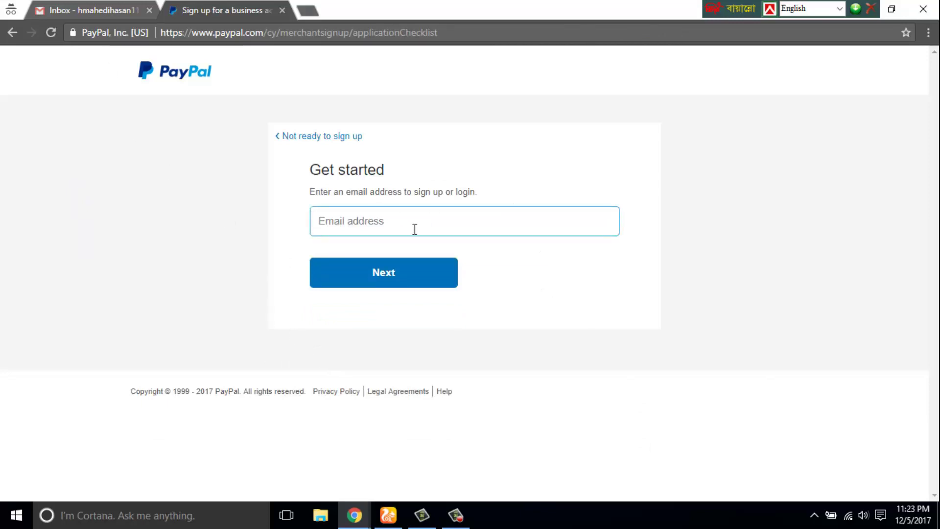
left_click(98, 9)
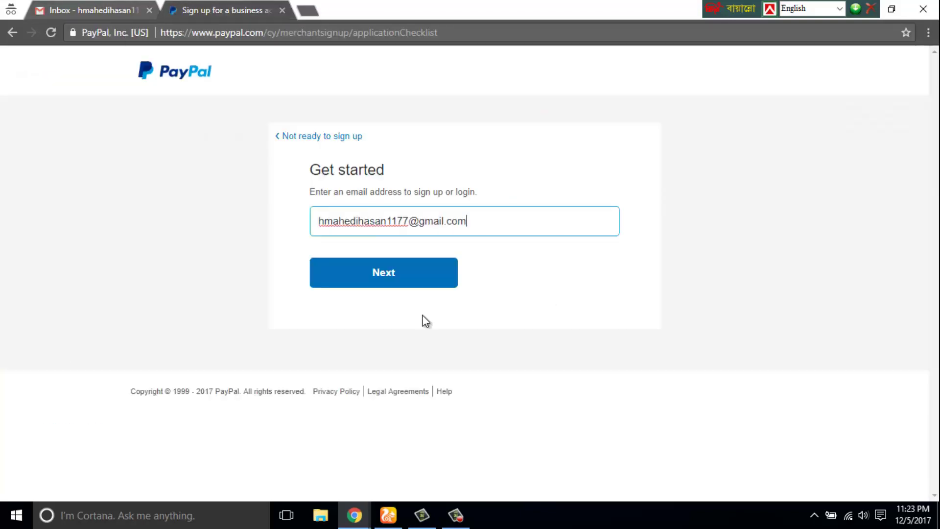
left_click(392, 281)
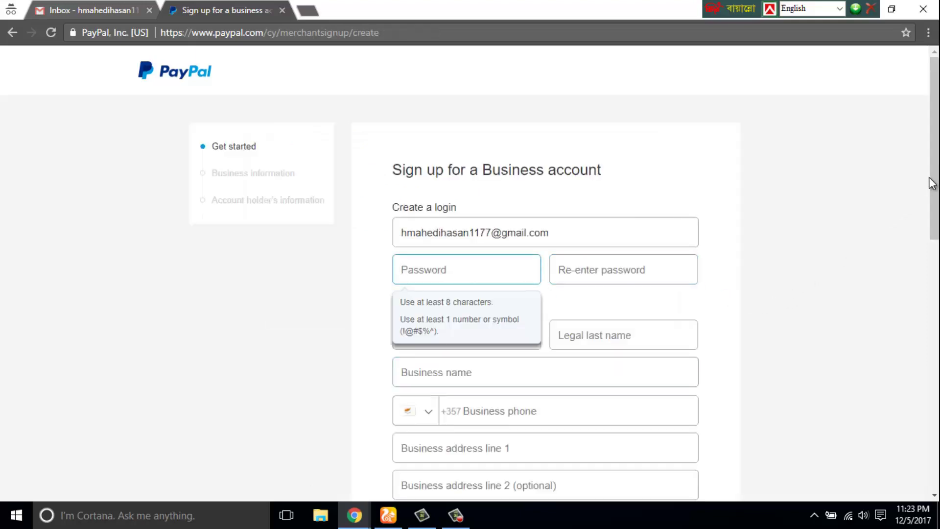
- Enter the account password in both the Password and Re-enter password fields
scroll(932, 183, "down", 2)
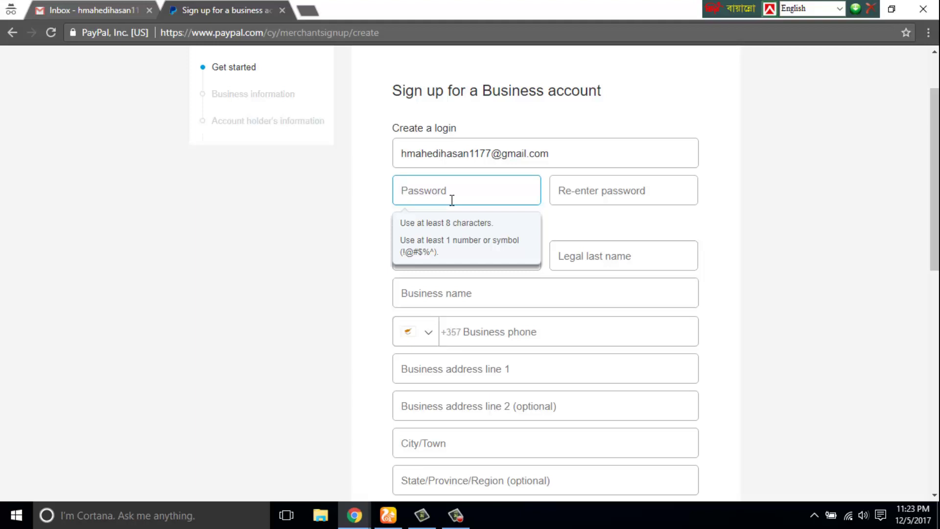
type("a")
key("BackSpace")
type("4")
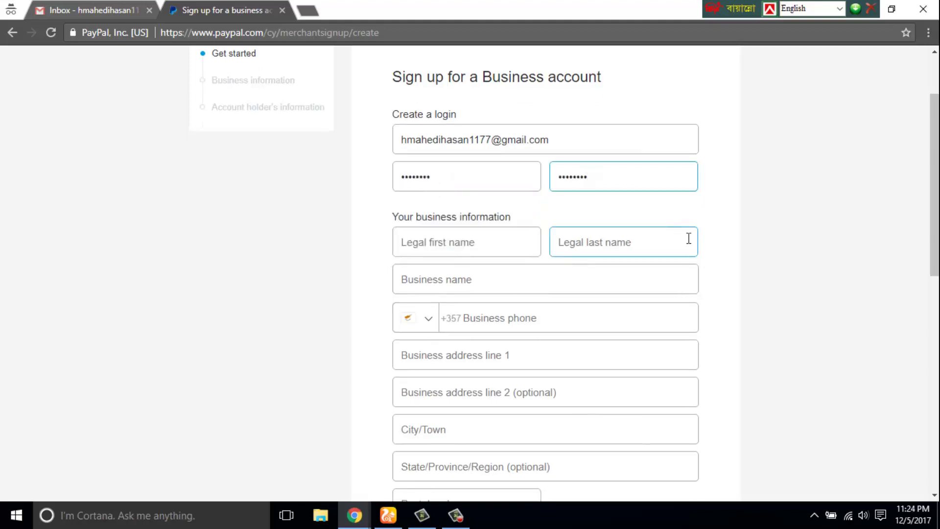
scroll(918, 241, "down", 1)
scroll(923, 207, "up", 1)
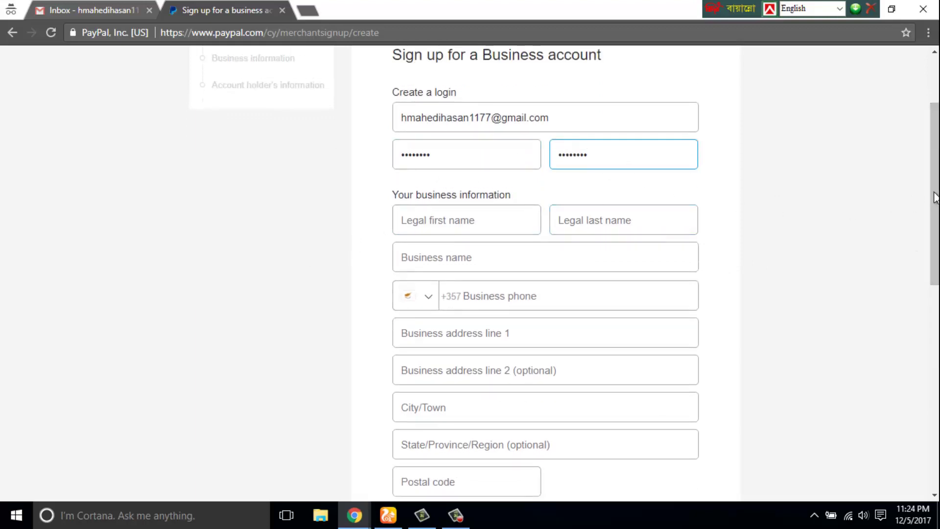
scroll(935, 197, "down", 1)
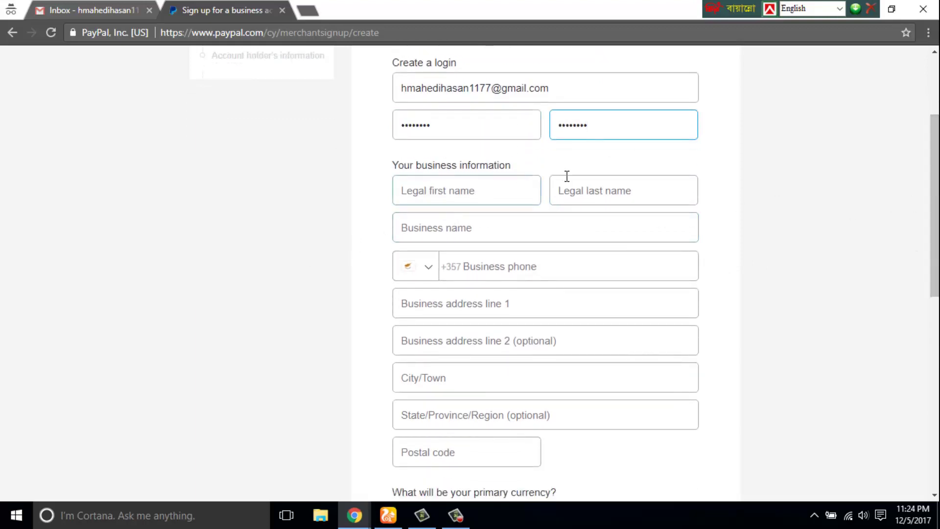
scroll(791, 204, "down", 1)
- Enter the owner's legal names and business name MHKmedia, and pick Bangladesh +880 as the phone code
left_click(491, 135)
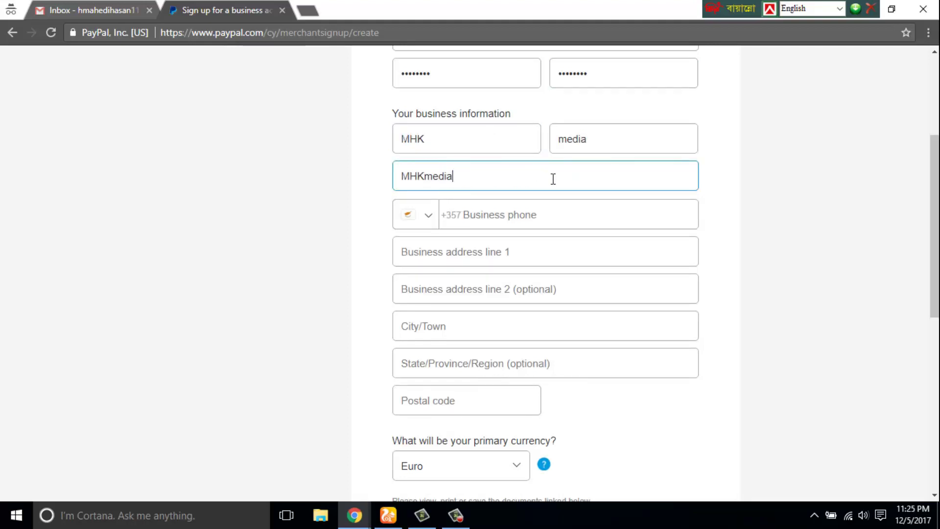
left_click(833, 254)
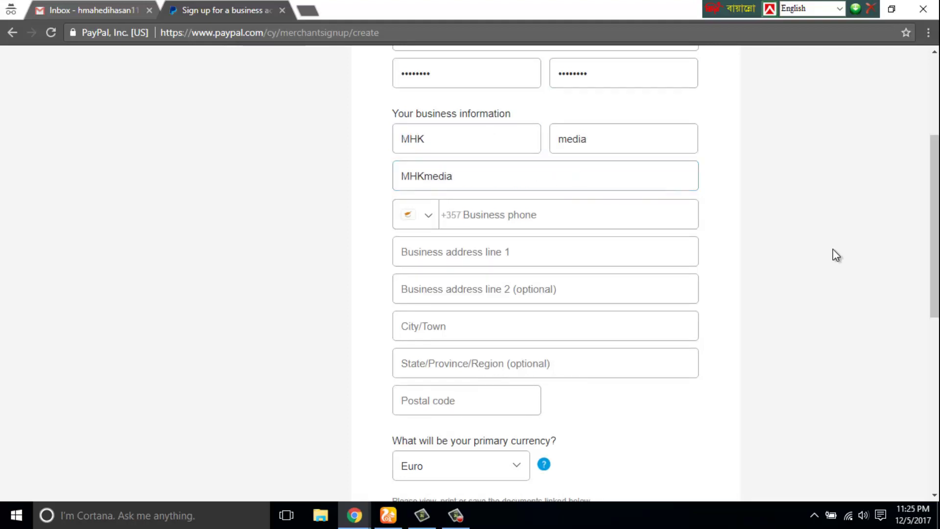
left_click(479, 185)
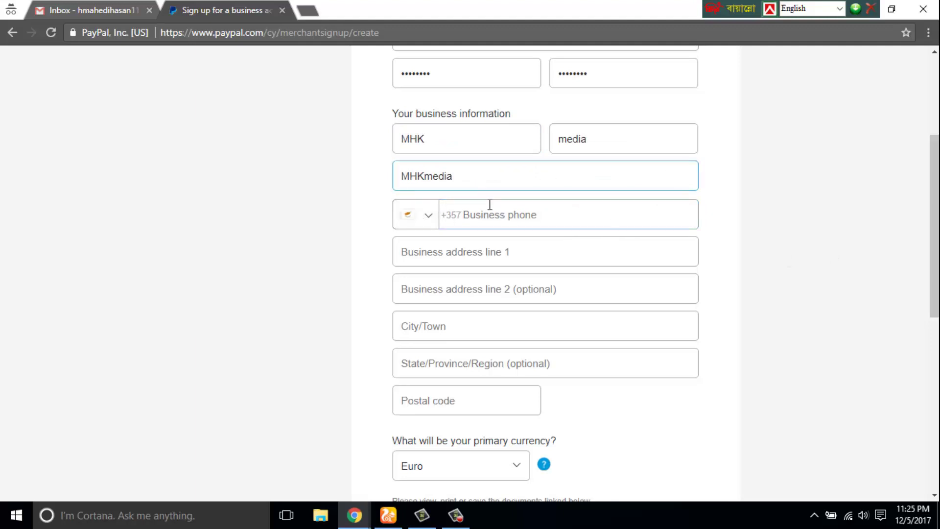
left_click(499, 221)
left_click(506, 170)
left_click(437, 219)
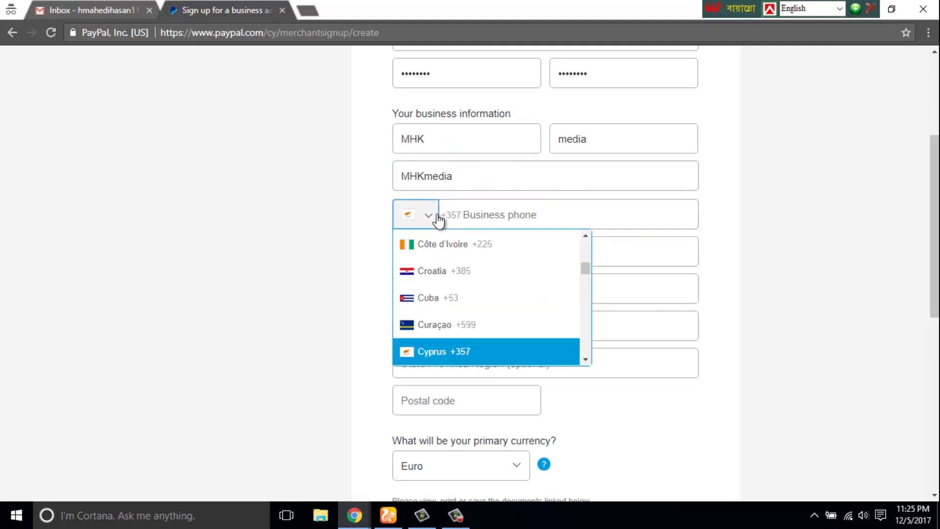
key("b")
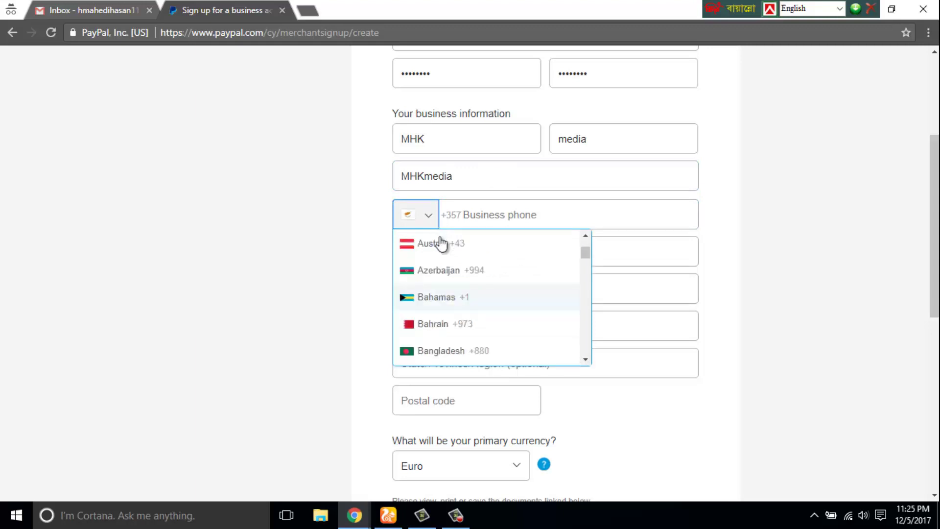
left_click(455, 355)
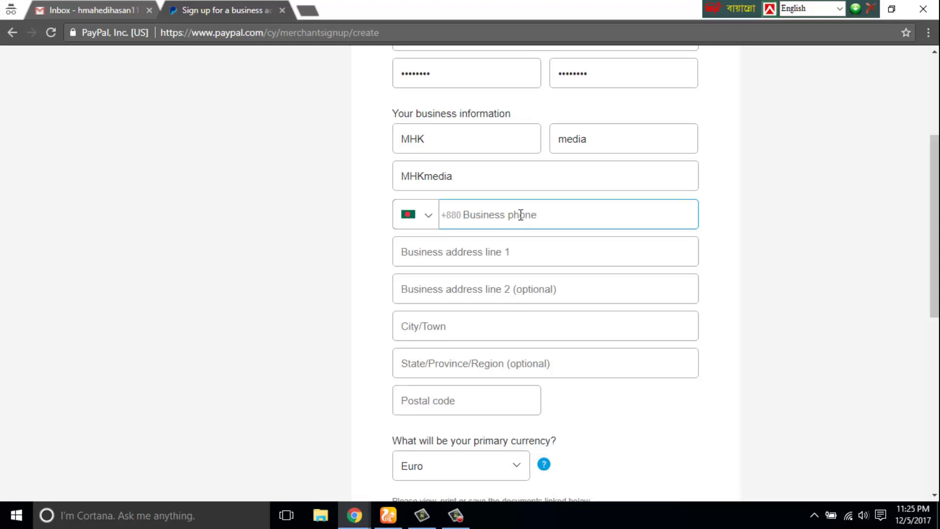
- Enter the business phone number and address, choose US Dollar, and agree to the terms
left_click(515, 252)
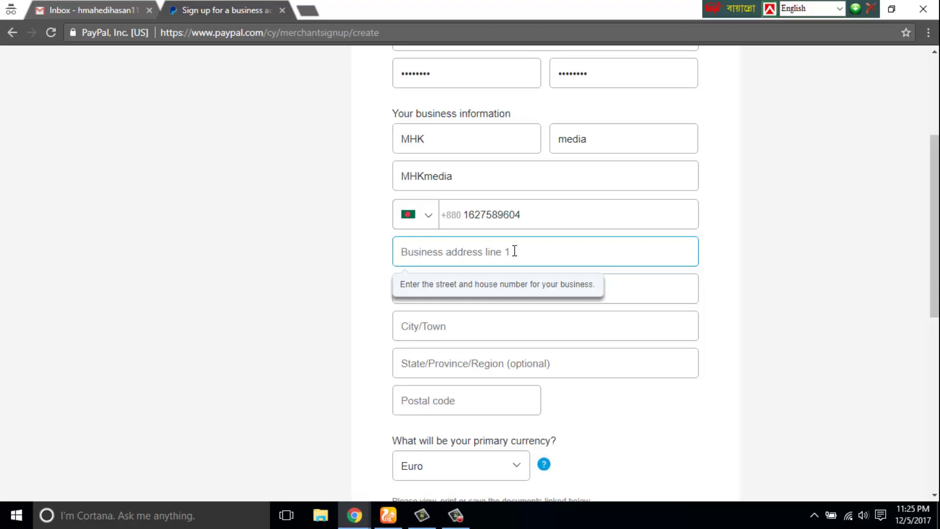
type("www.youtube.com/MHKMedia")
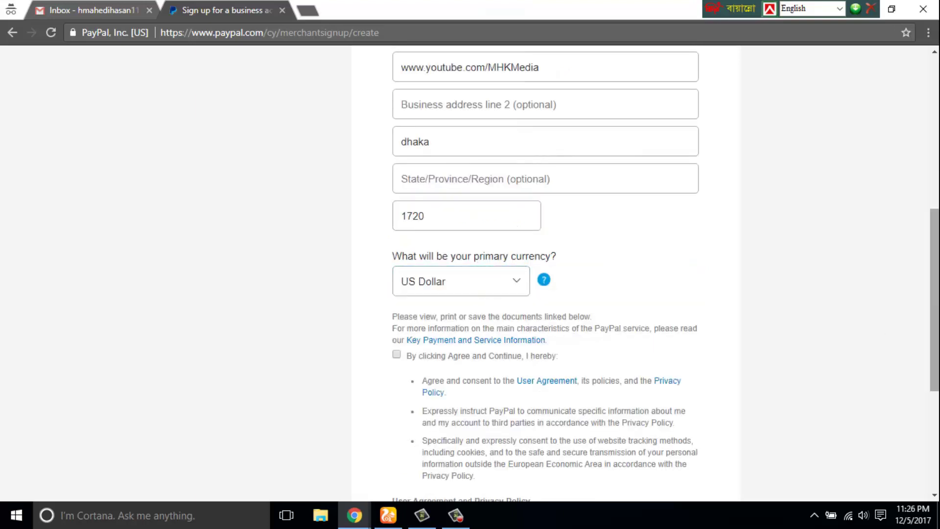
scroll(545, 327, "down", 5)
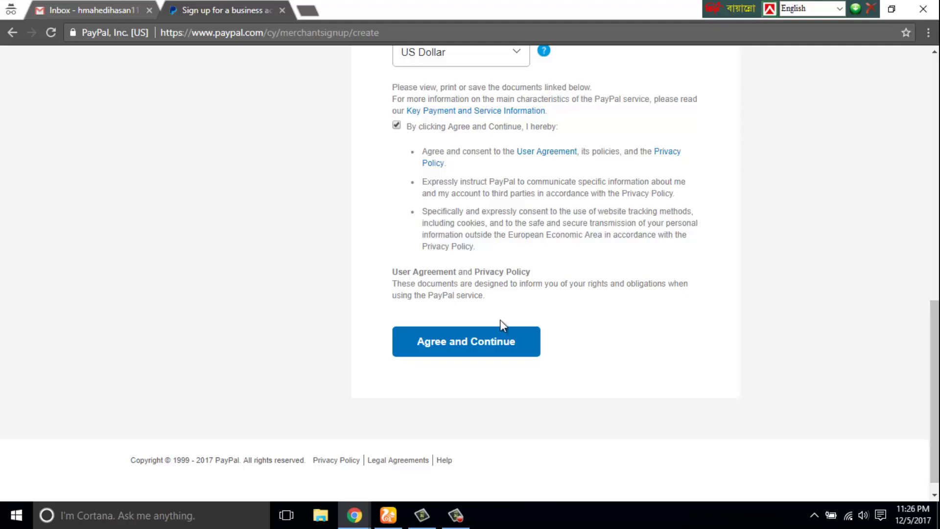
left_click(431, 352)
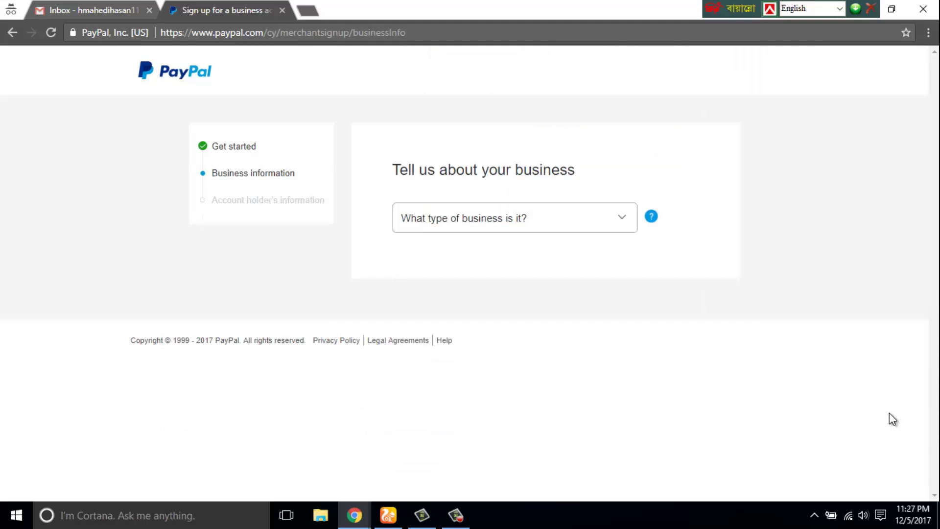
- Set the business type to Individual and the category to Computers, accessories, and services
left_click(586, 220)
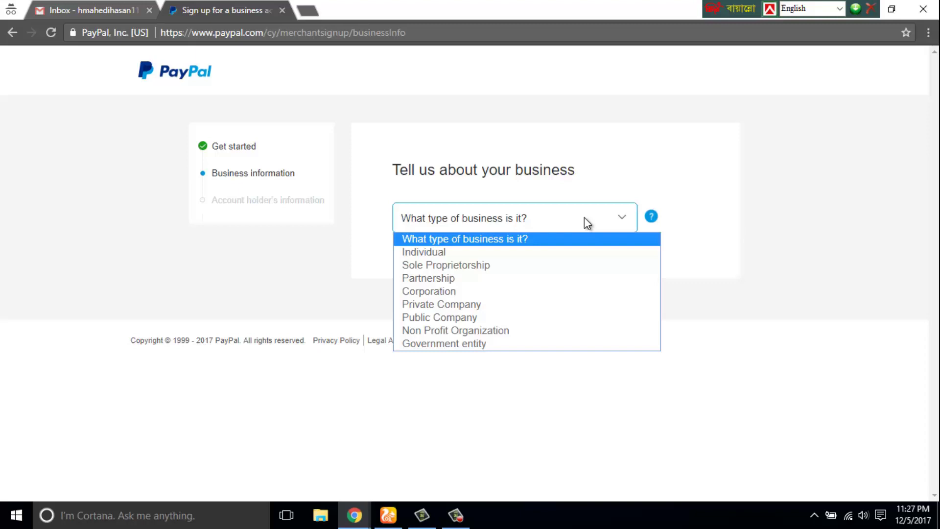
left_click(421, 261)
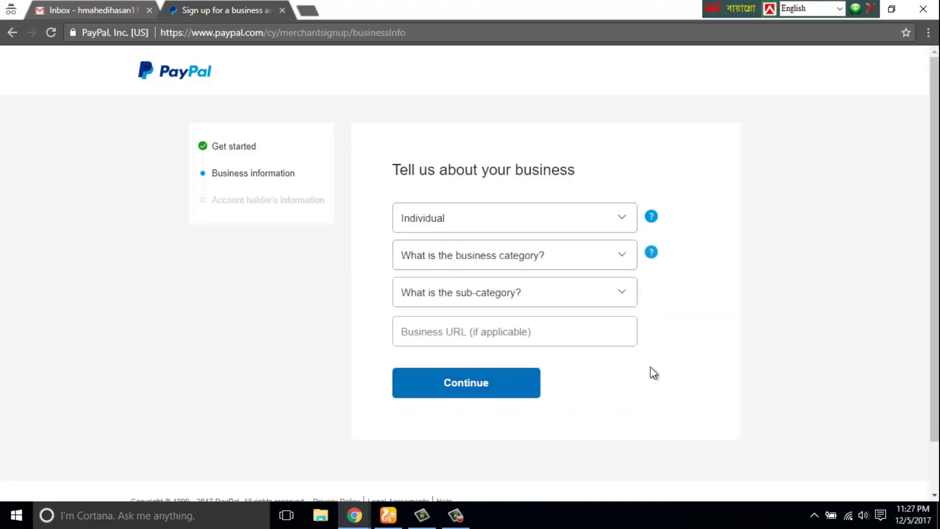
left_click(569, 260)
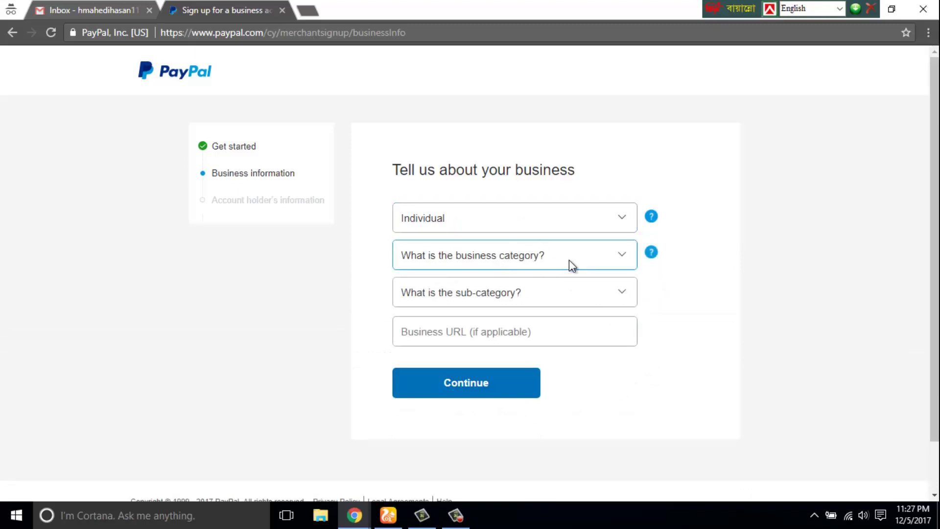
left_click(569, 260)
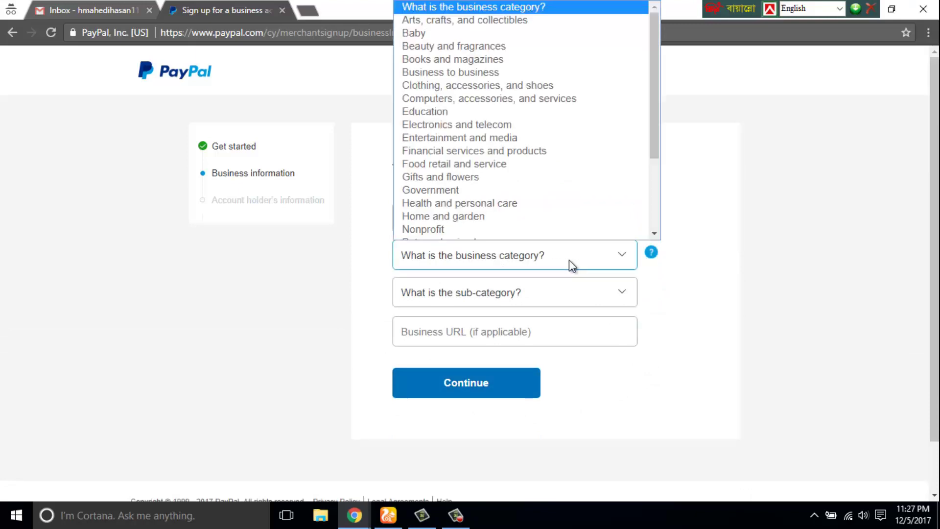
scroll(618, 130, "down", 1)
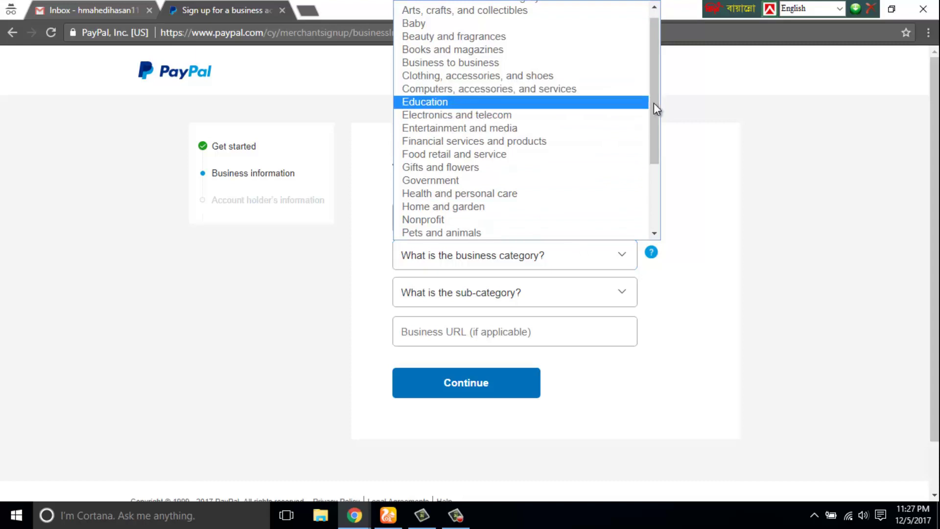
left_click_drag(654, 103, 643, 213)
scroll(512, 108, "up", 3)
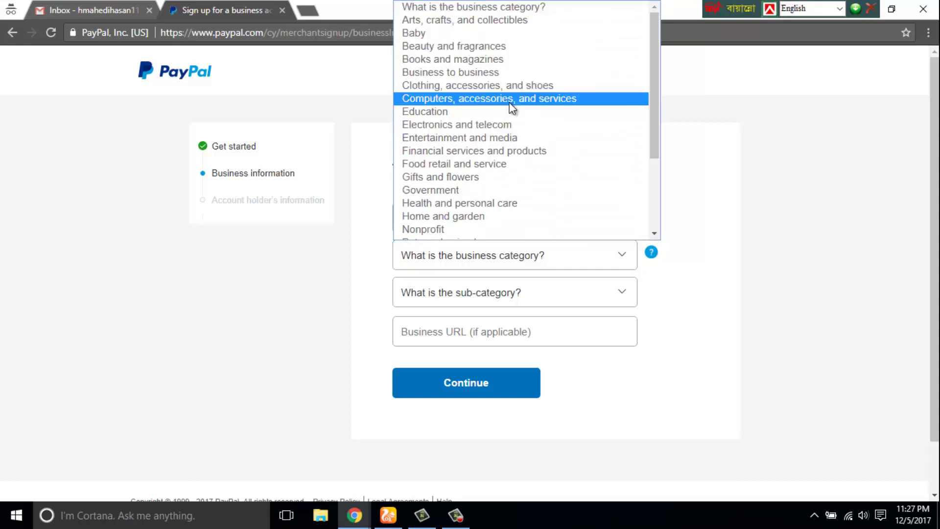
left_click(511, 102)
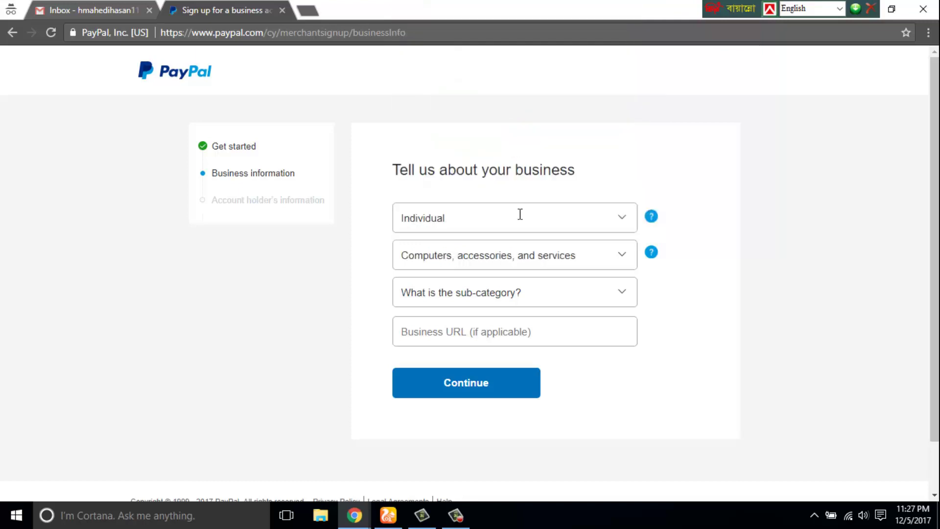
- Choose the Computer and data processing services sub-category, enter the business URL, and submit
left_click(525, 292)
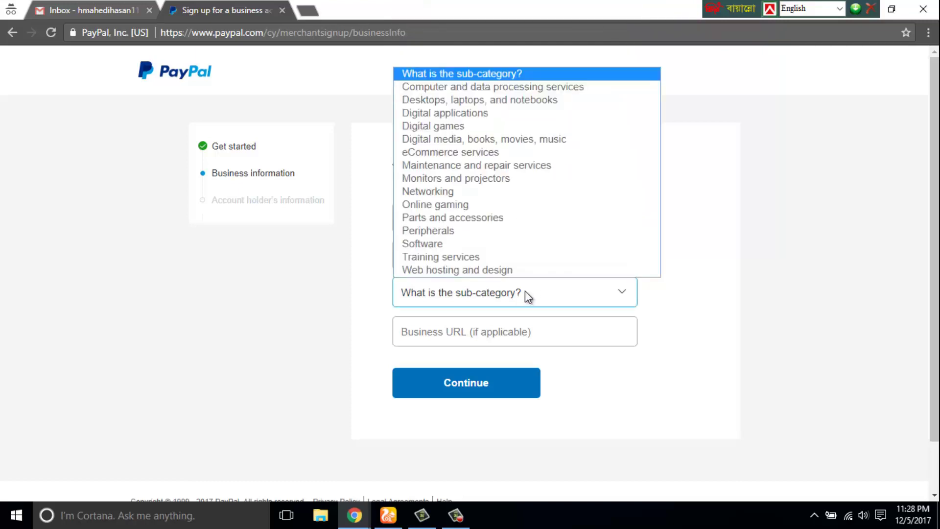
left_click(564, 89)
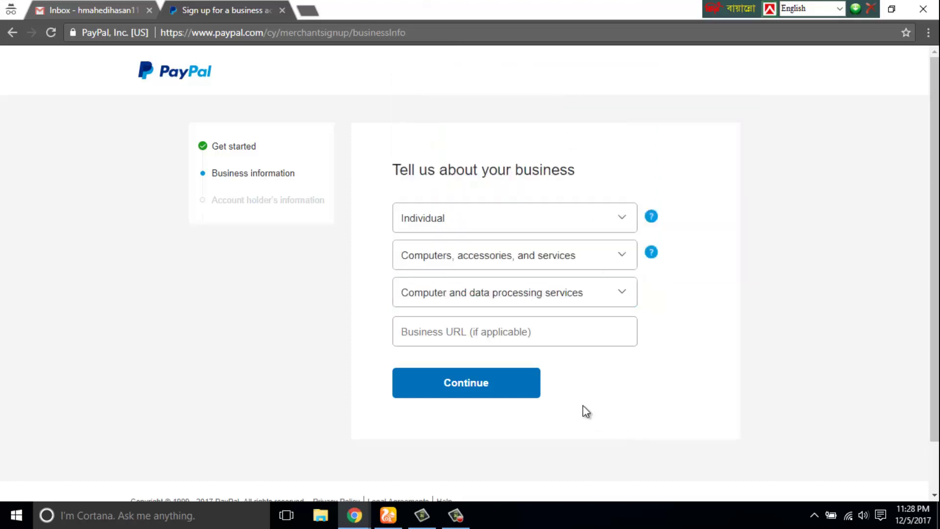
left_click(467, 330)
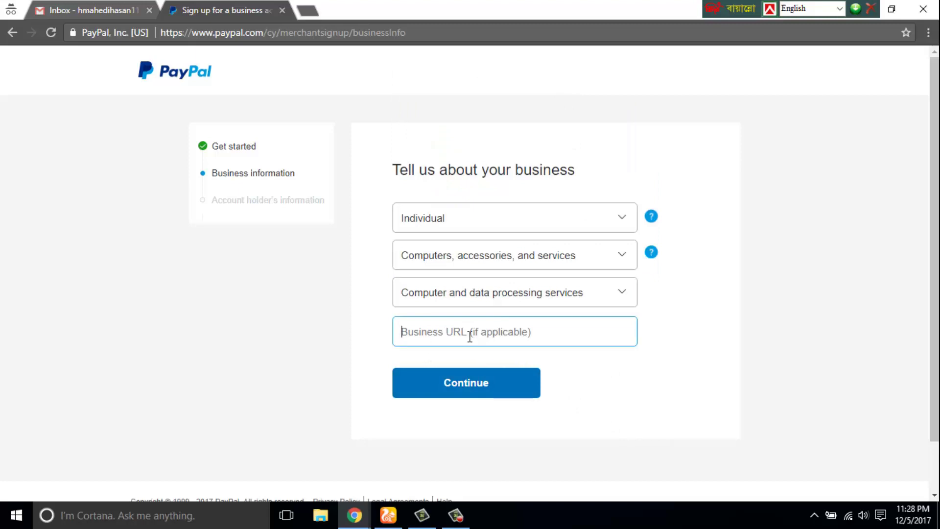
type("www")
left_click(433, 440)
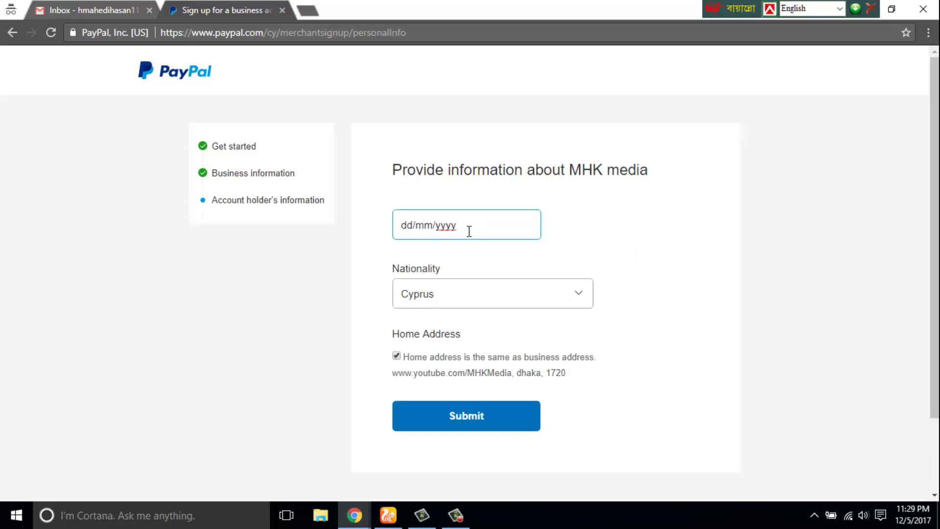
left_click(480, 420)
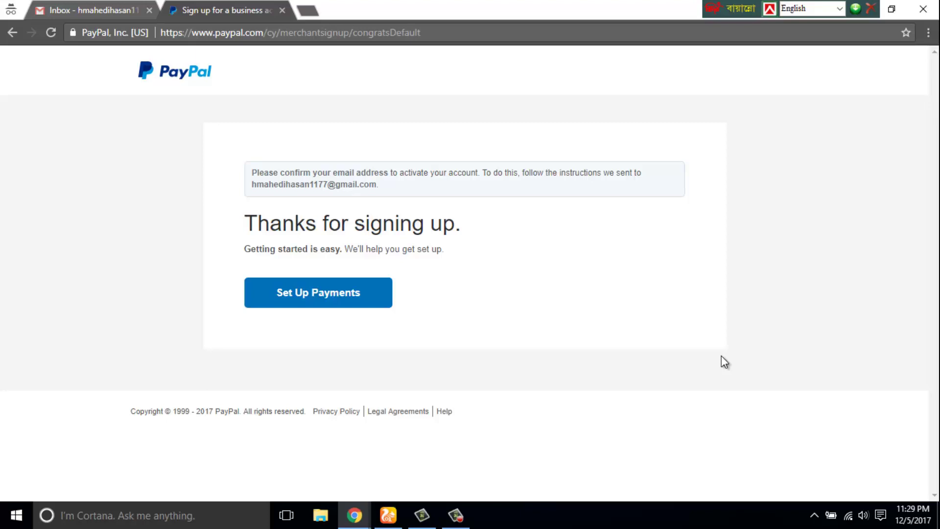
- In Gmail, open PayPal's 'Confirm your email' message and follow its confirmation link
left_click(334, 300)
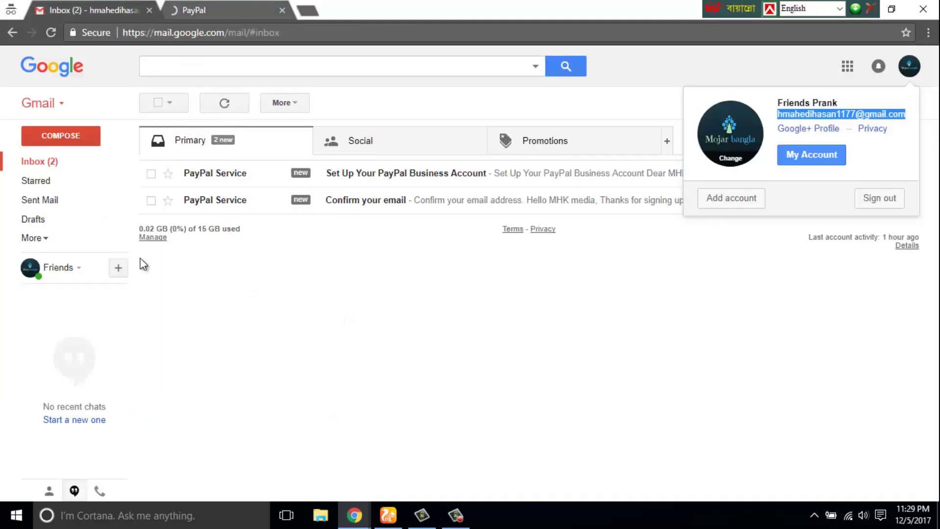
left_click(66, 161)
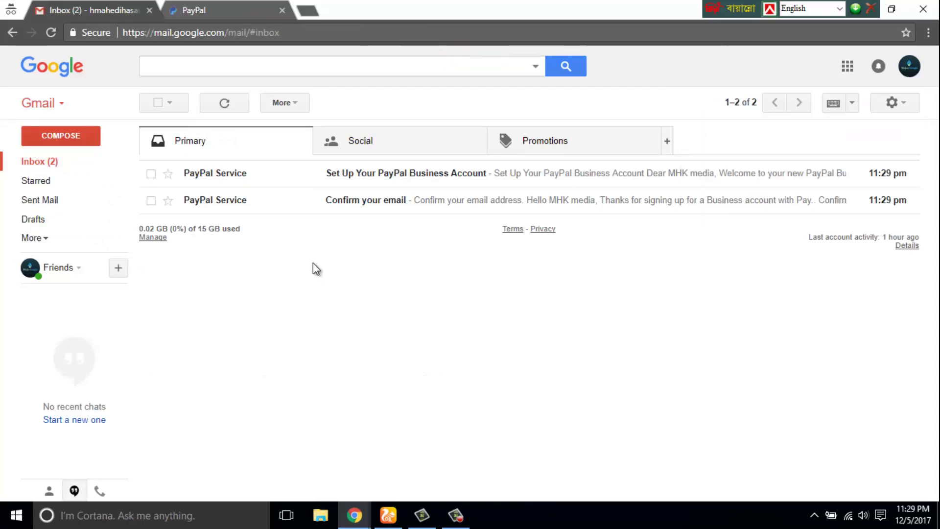
left_click(374, 174)
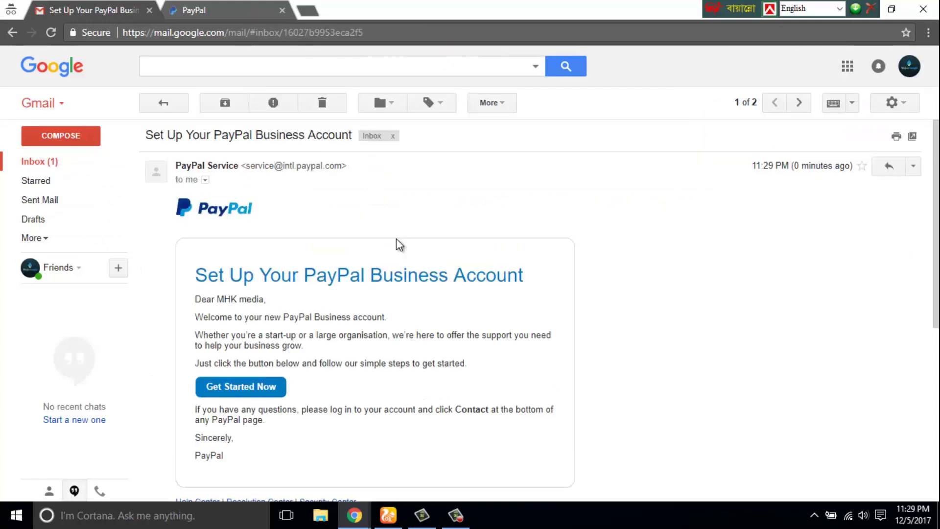
scroll(921, 277, "down", 5)
scroll(640, 188, "up", 5)
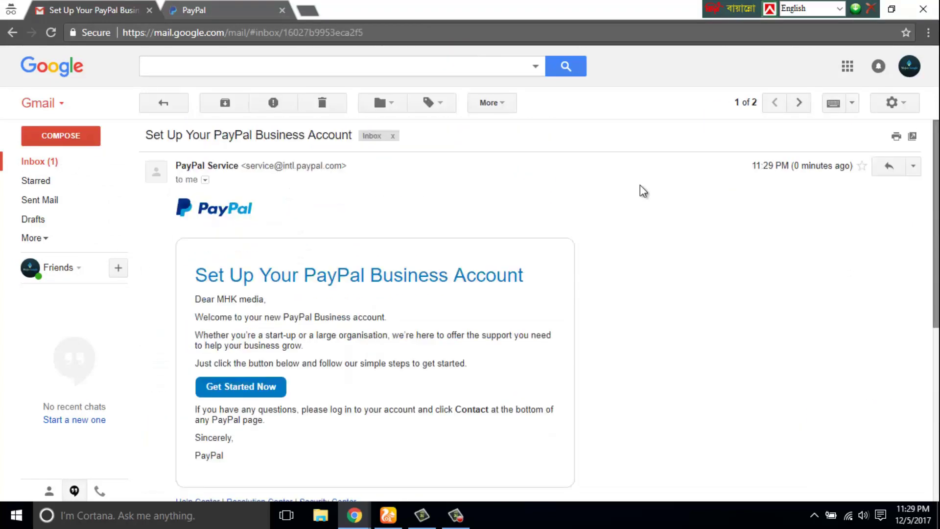
left_click(39, 161)
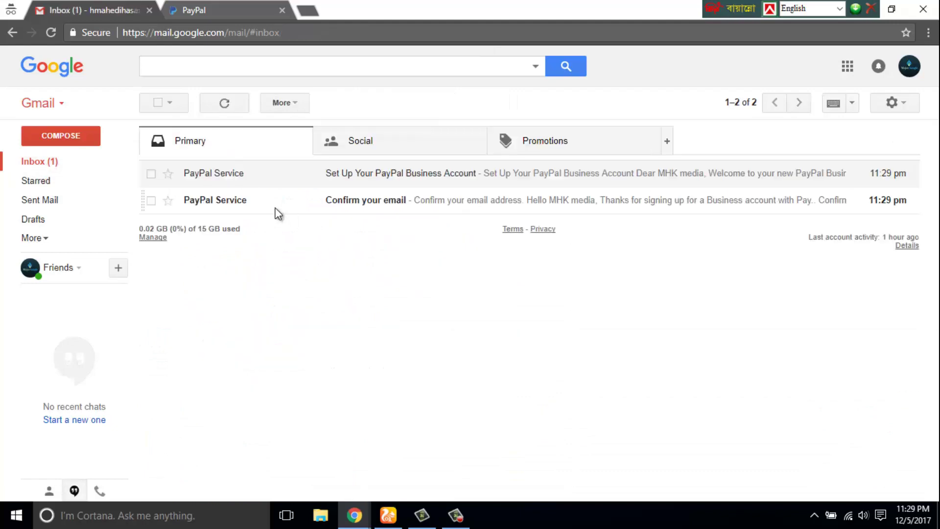
left_click(274, 210)
scroll(671, 362, "down", 3)
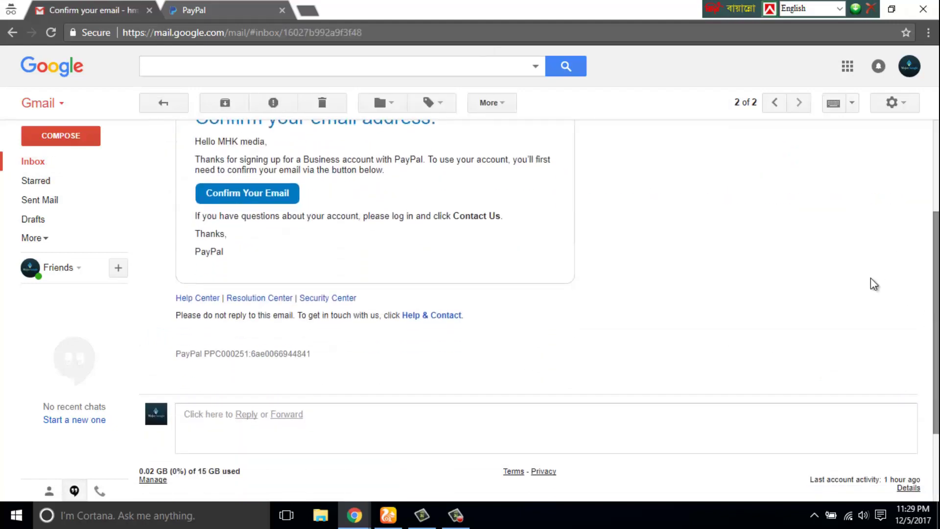
left_click(247, 193)
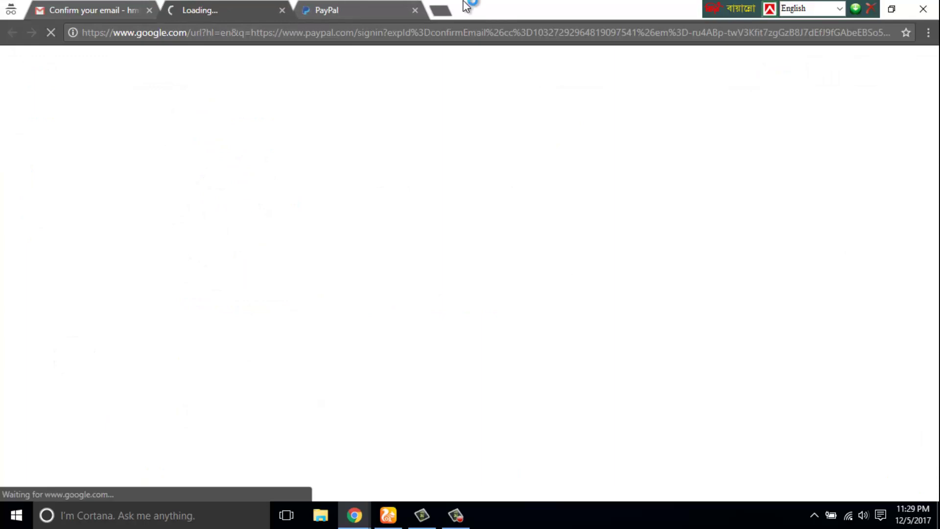
- Confirm the email address with the account password and view the Account setup checklist
left_click(398, 10)
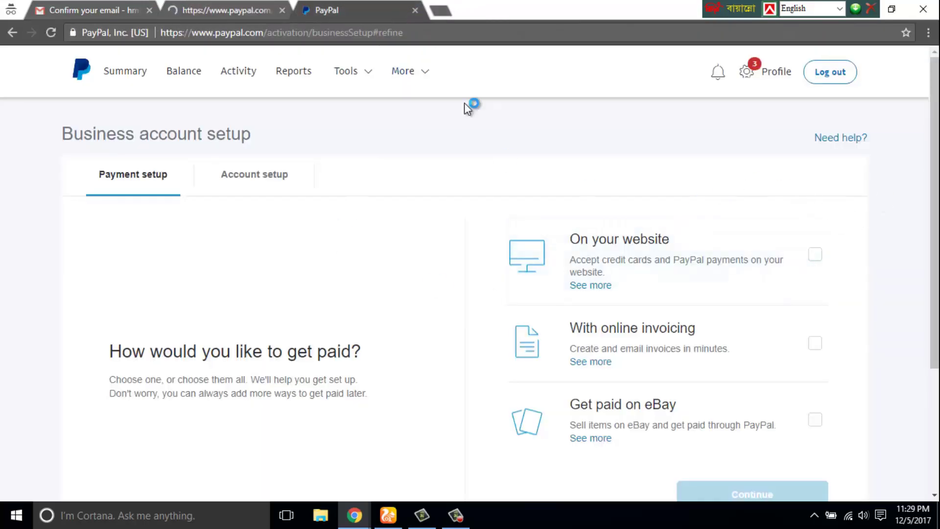
left_click(415, 11)
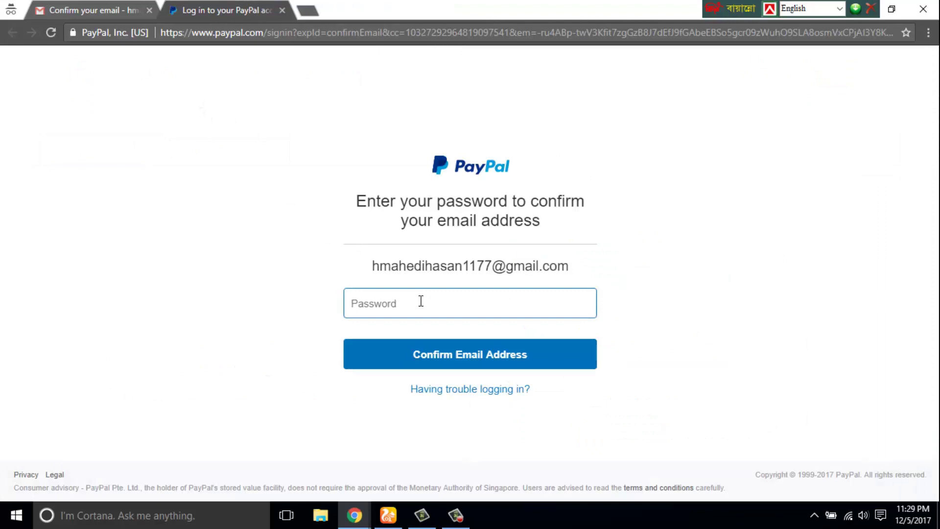
type("••")
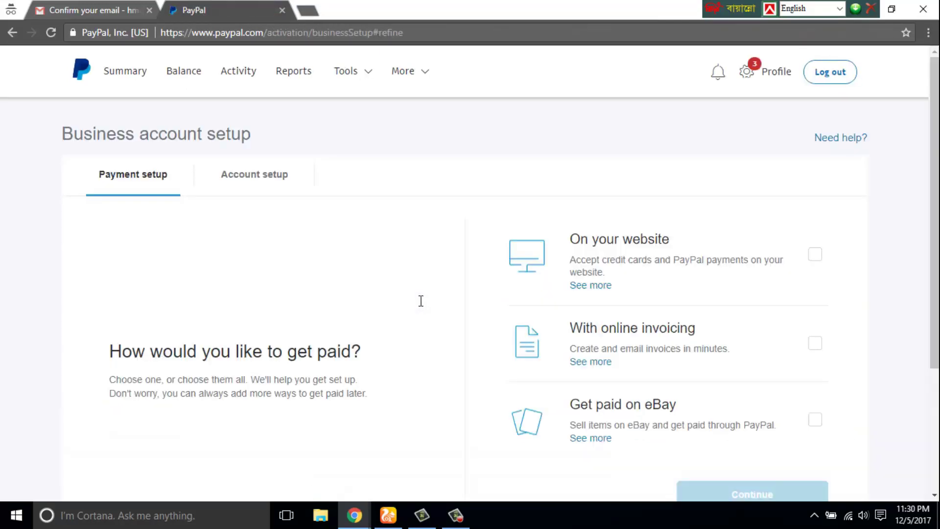
left_click_drag(934, 294, 934, 415)
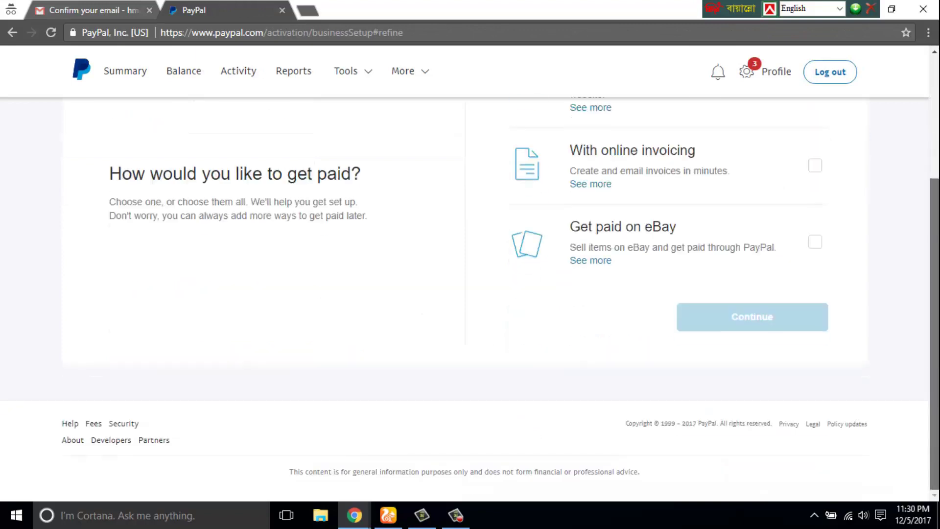
left_click_drag(935, 376, 935, 275)
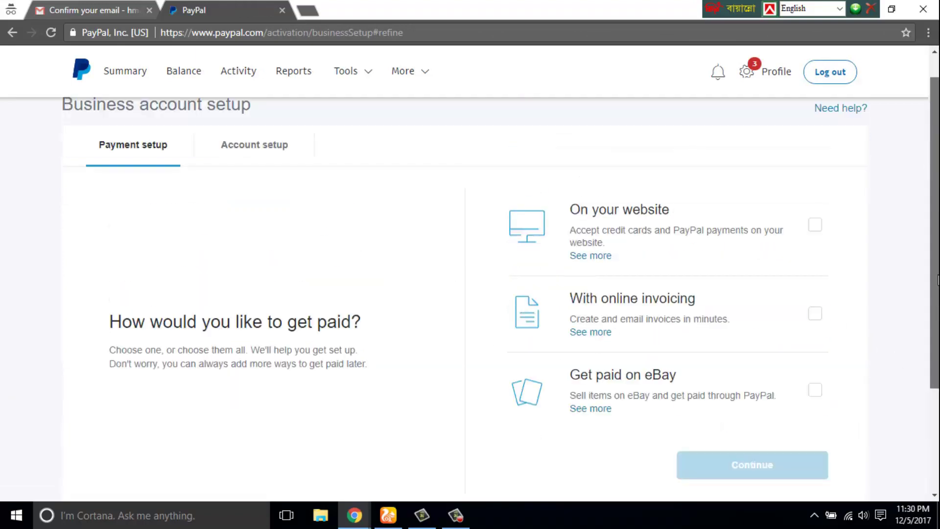
left_click(267, 147)
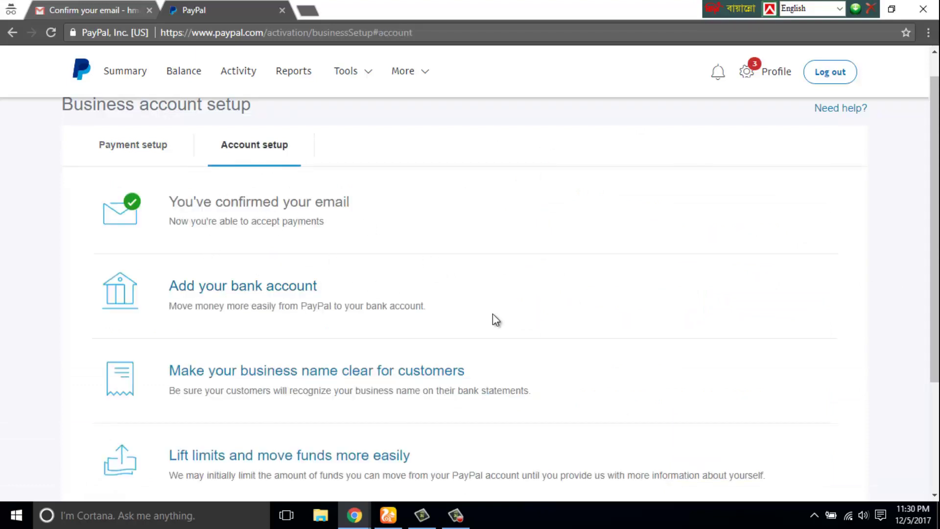
scroll(934, 245, "down", 2)
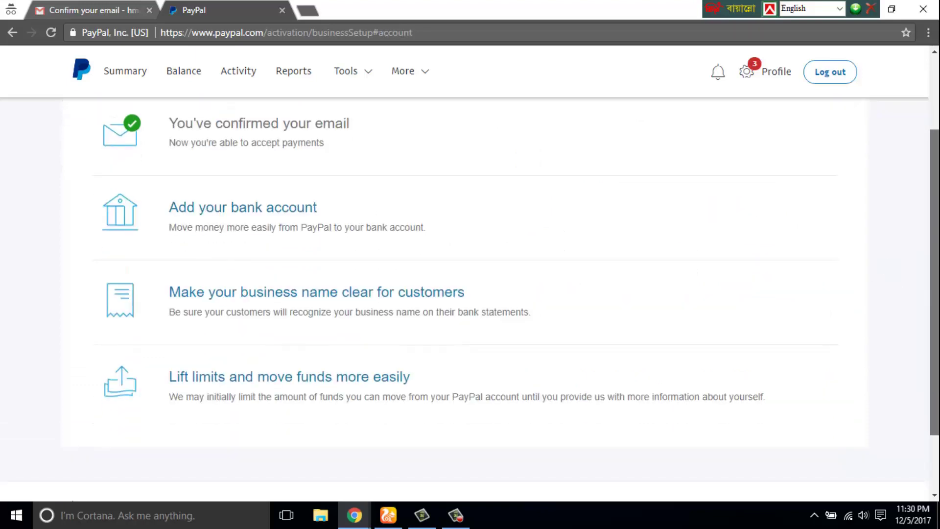
scroll(847, 250, "up", 1)
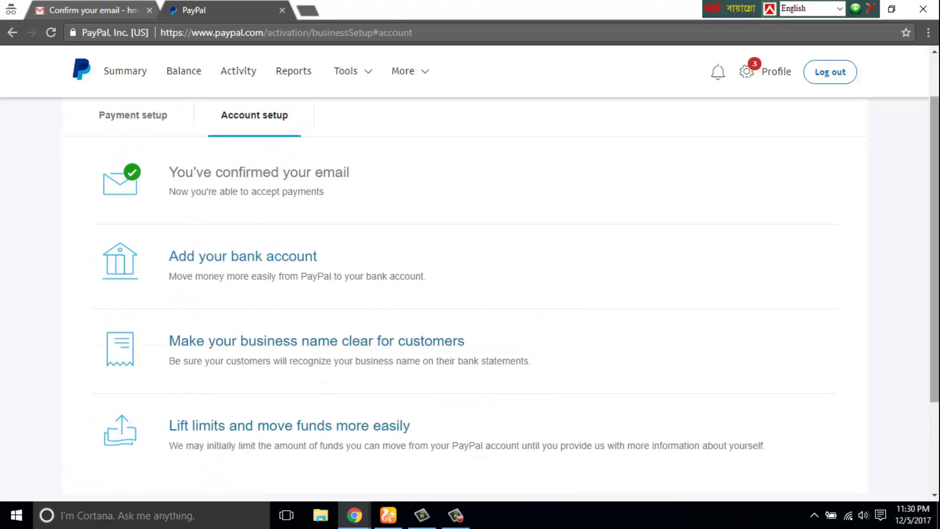
scroll(911, 124, "up", 2)
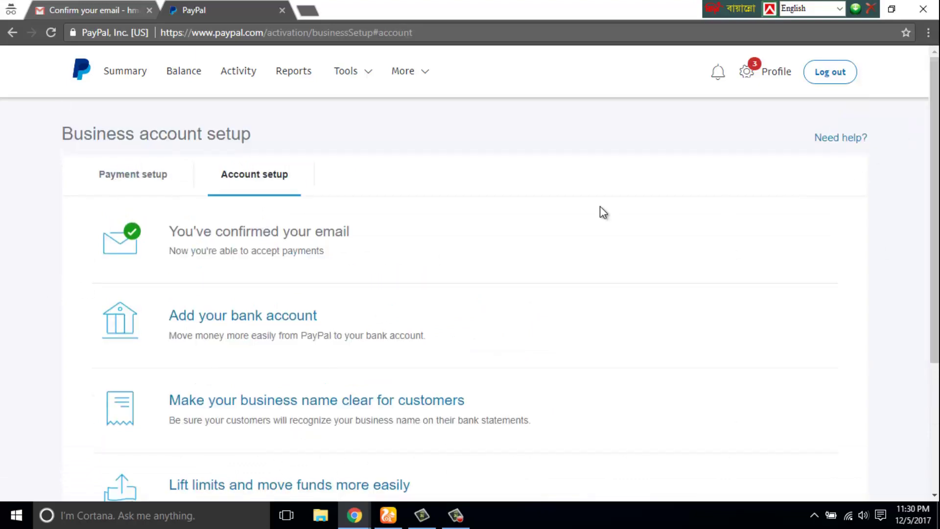
- Open the 'Confirm email address' to-do item from Profile, then reopen the Profile to-do list
left_click(768, 75)
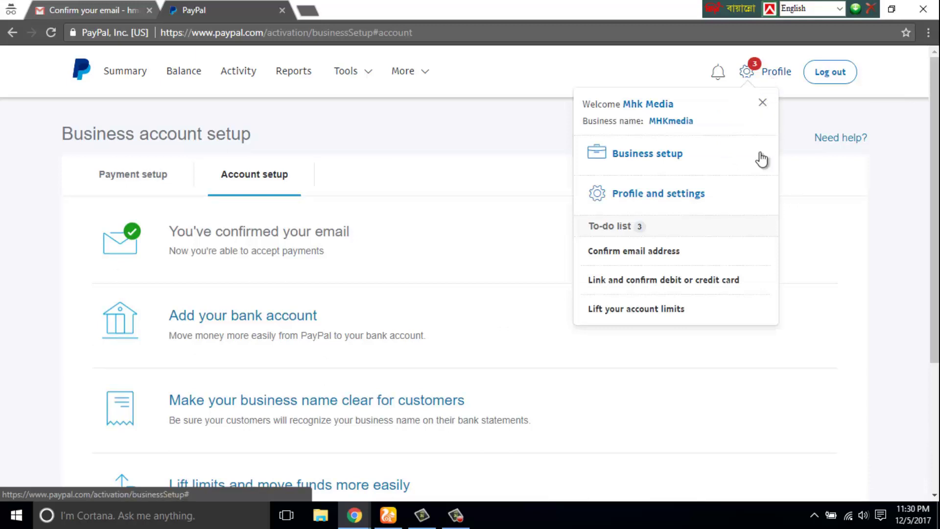
left_click(666, 251)
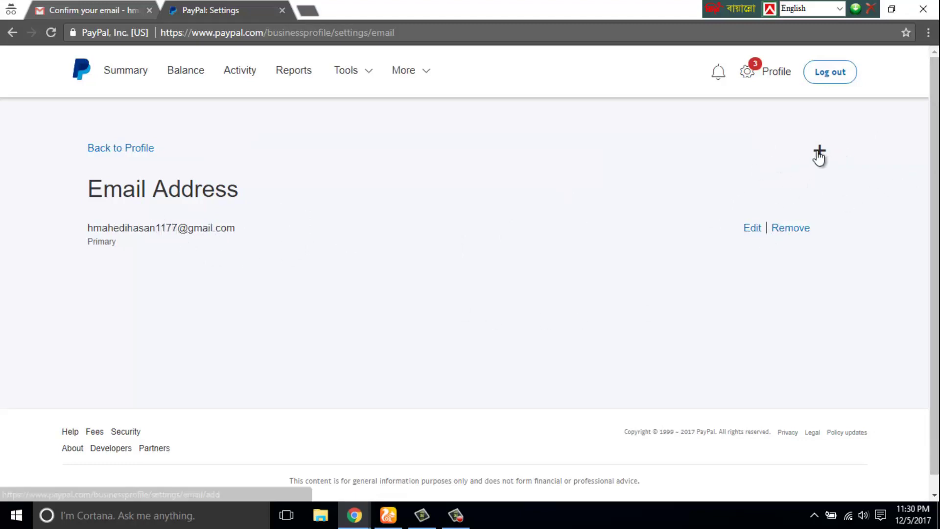
left_click(768, 80)
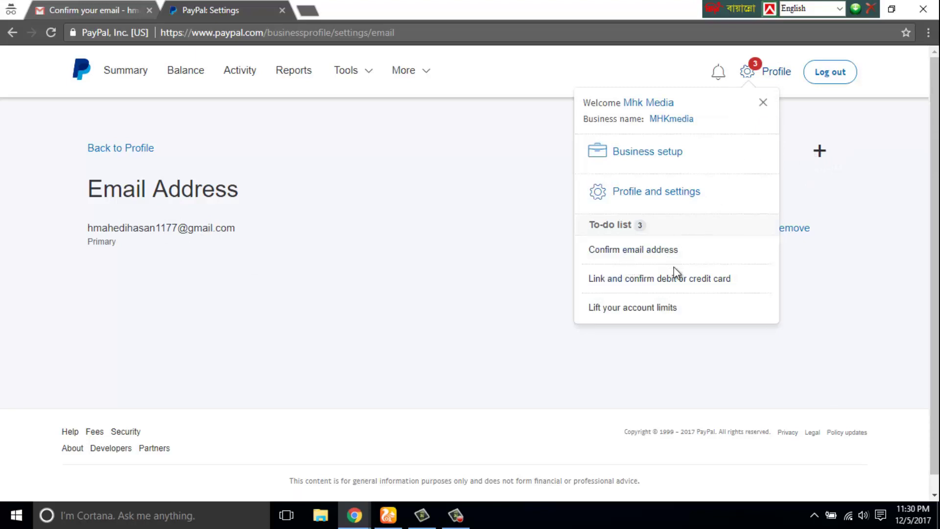
- Go to the Balance page showing 0.00 EUR and choose 'Link a new bank'
left_click(667, 279)
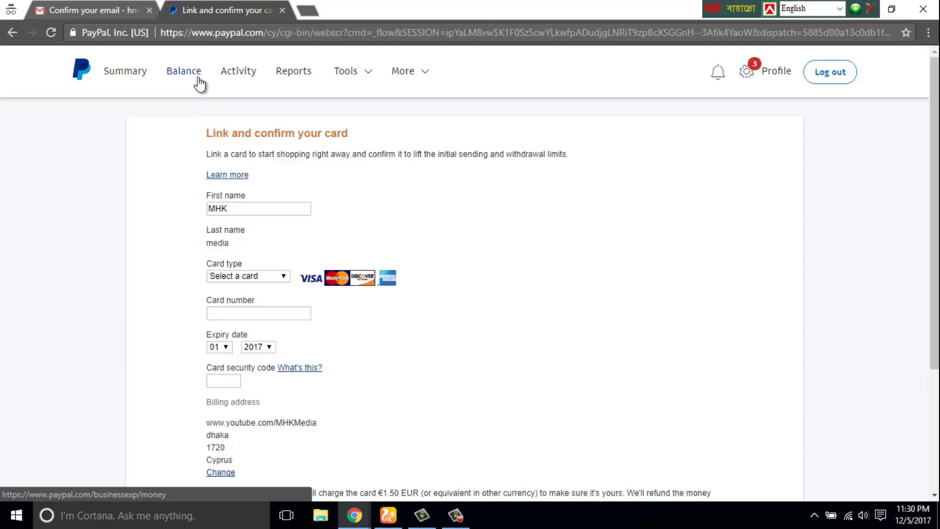
left_click(198, 73)
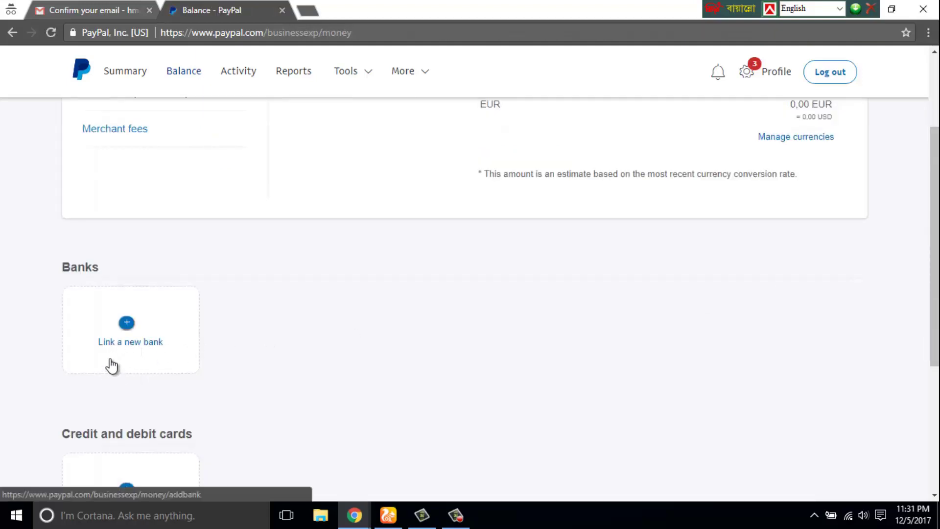
left_click(126, 323)
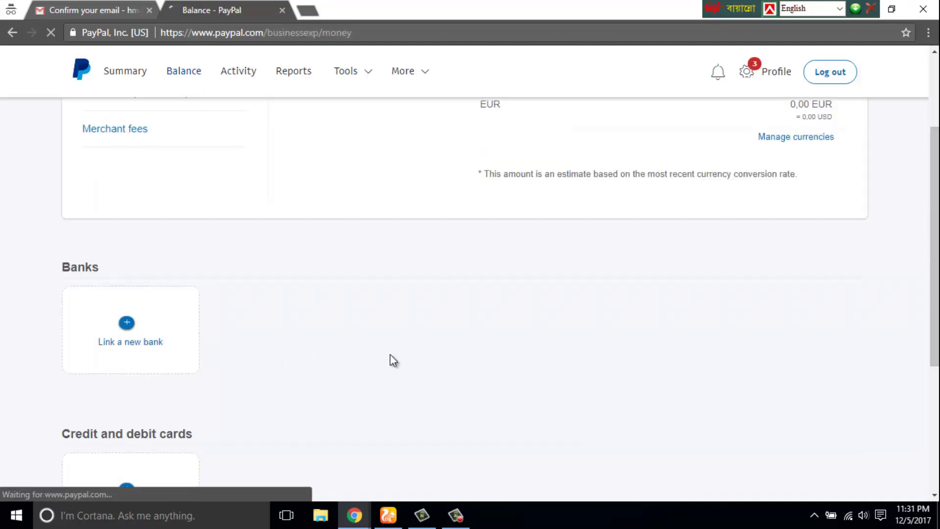